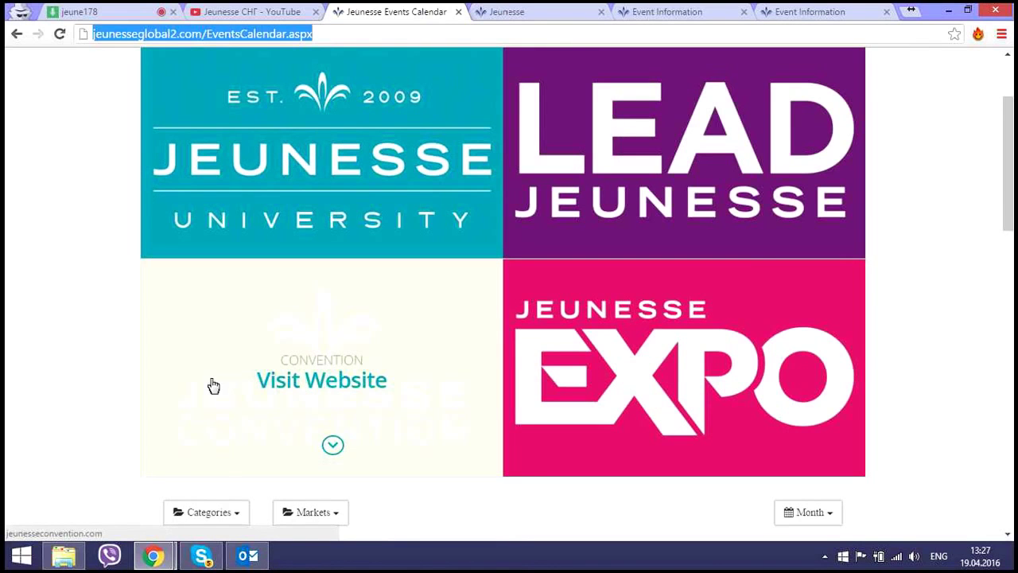
# Step: Look through the April 2016 schedule on the Jeunesse events calendar page
pyautogui.scroll(-1, 134, 334)
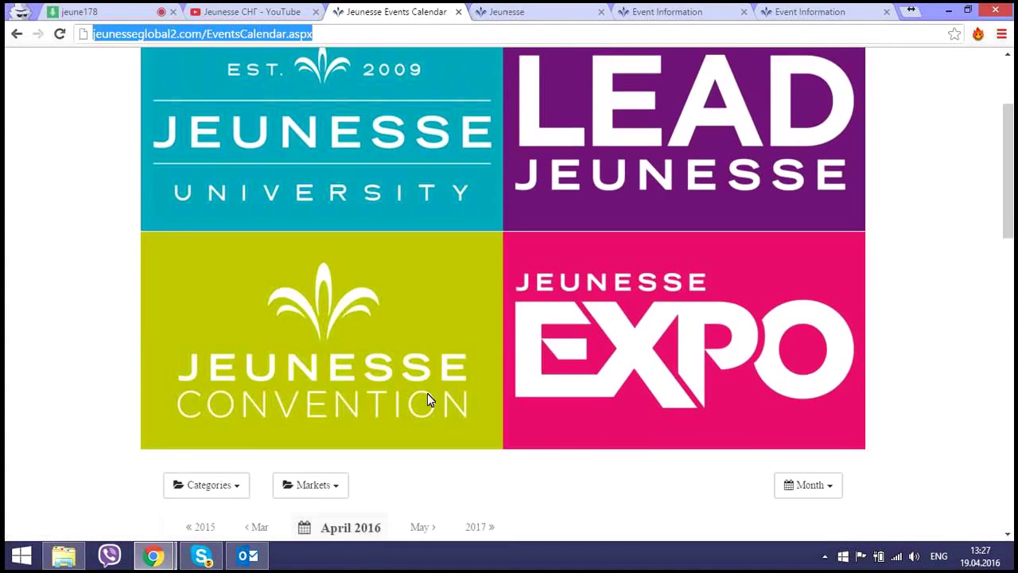
pyautogui.scroll(-4, 716, 461)
pyautogui.scroll(-1, 676, 415)
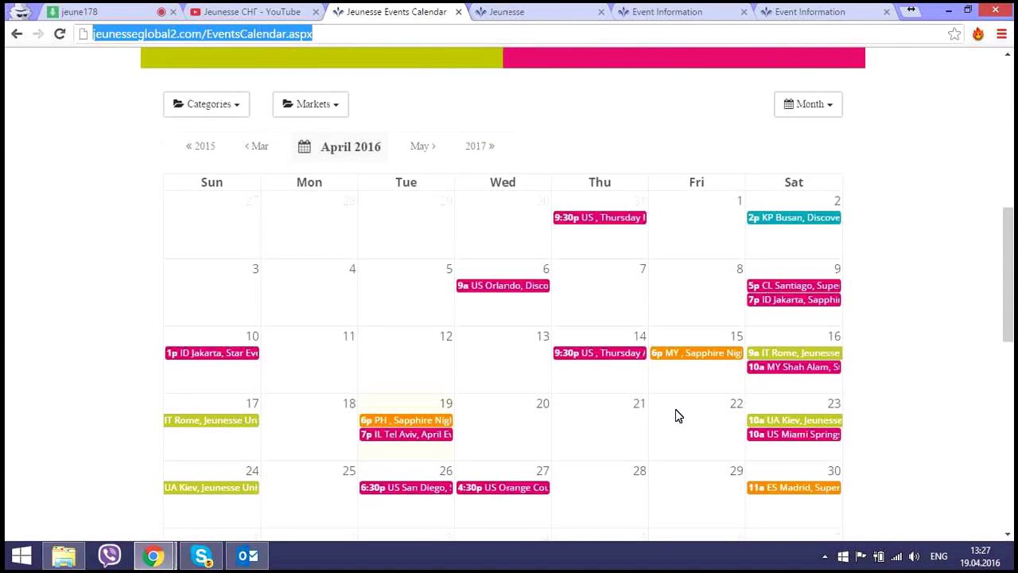
pyautogui.scroll(-2, 400, 256)
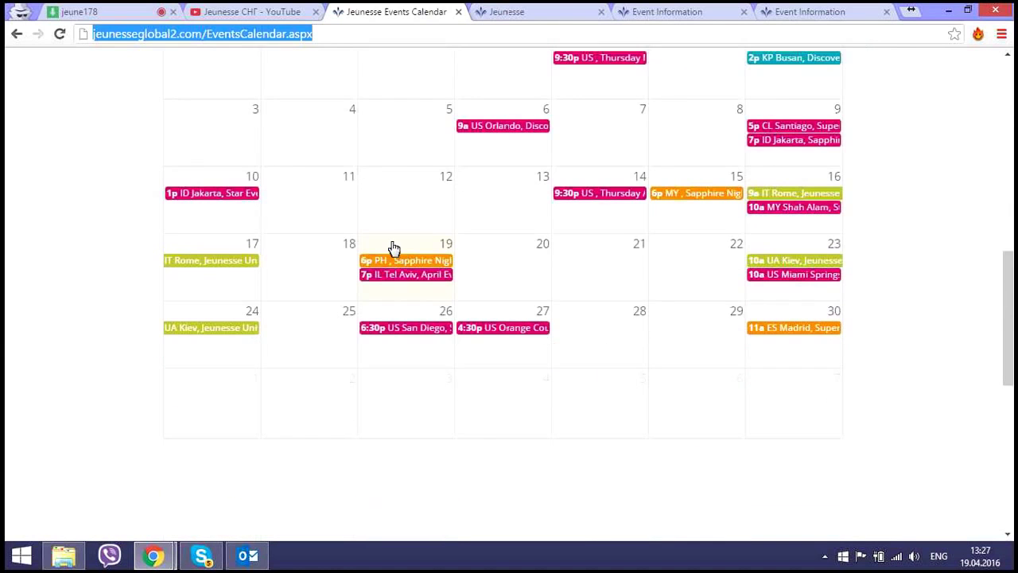
pyautogui.scroll(-1, 386, 243)
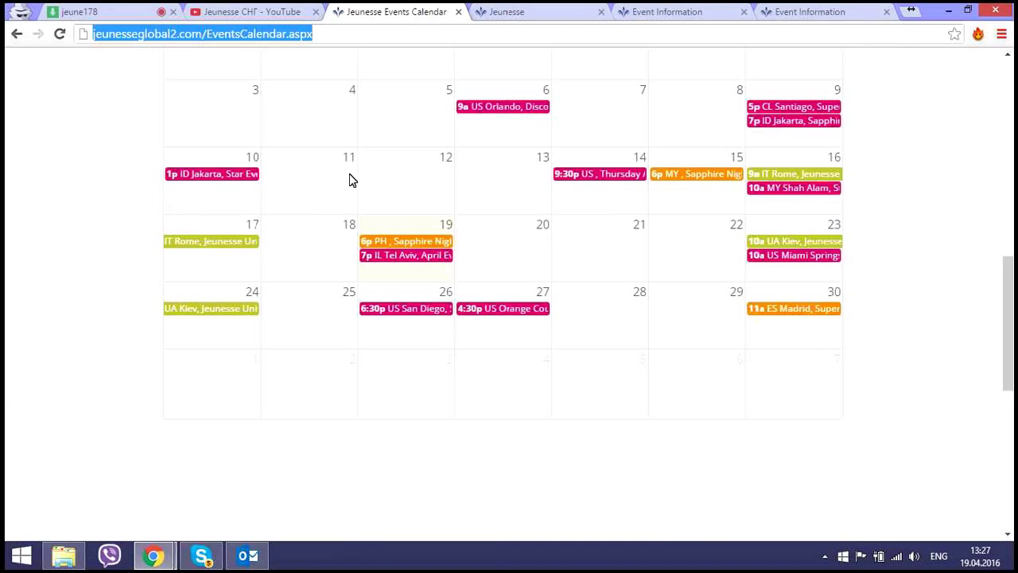
pyautogui.scroll(12, 118, 259)
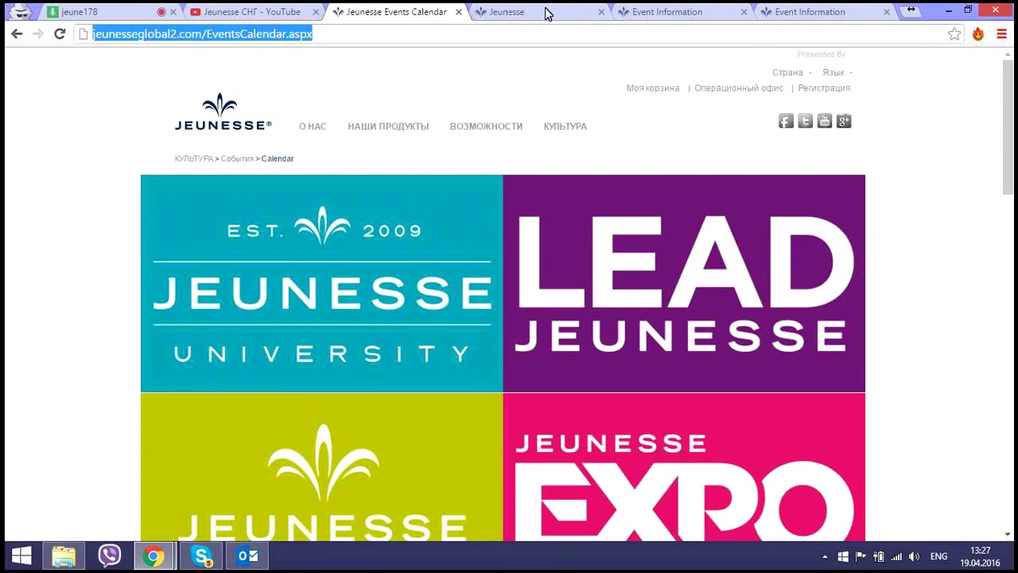
# Step: Close the Miami Opp Meeting page and open the registration form for Jeunesse University - Kiev - April 2016
pyautogui.click(549, 15)
pyautogui.click(640, 16)
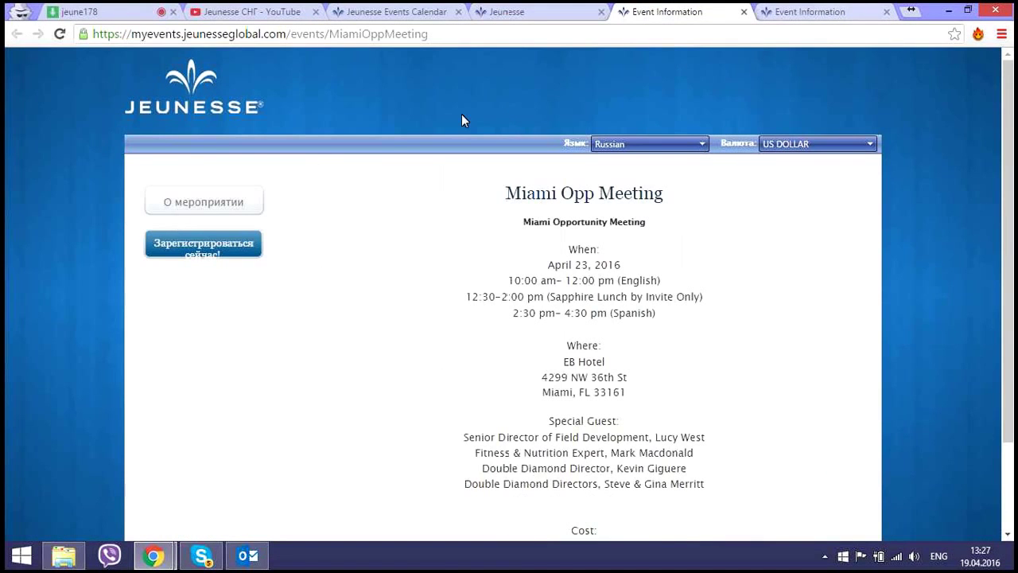
pyautogui.click(743, 12)
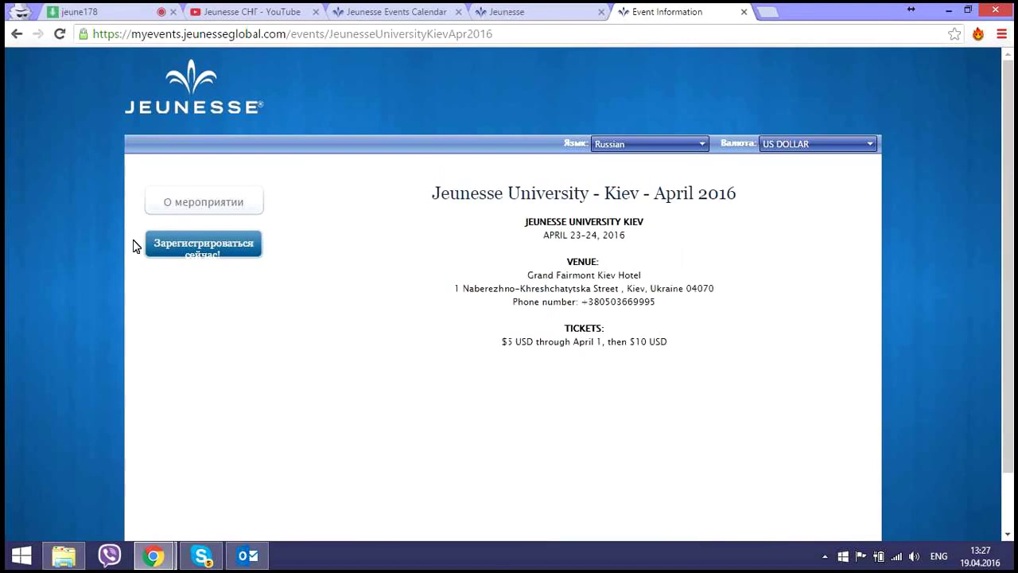
pyautogui.click(182, 252)
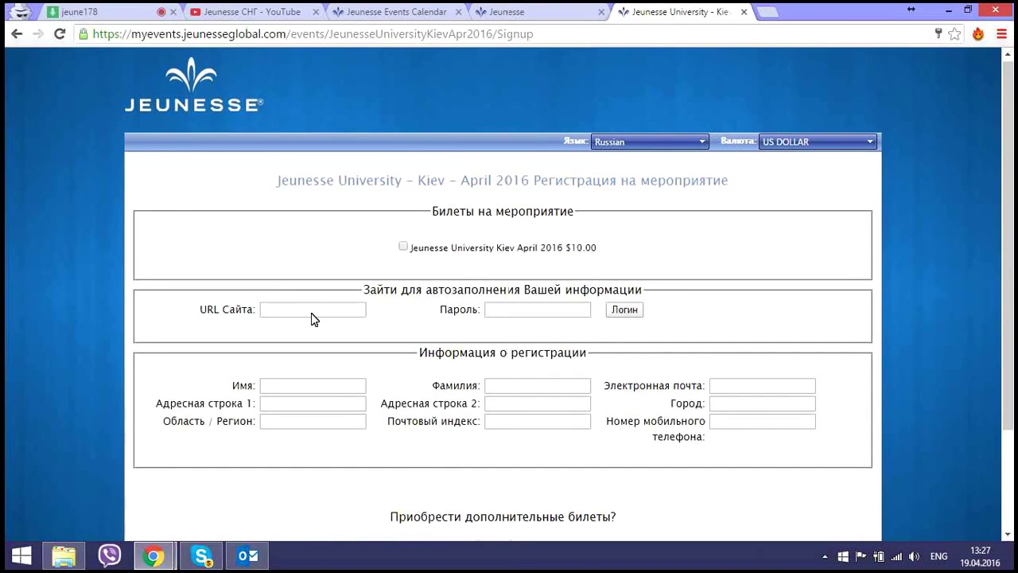
# Step: Log in with the saved site URL and account password to autofill the registrant's information
pyautogui.scroll(-1, 311, 318)
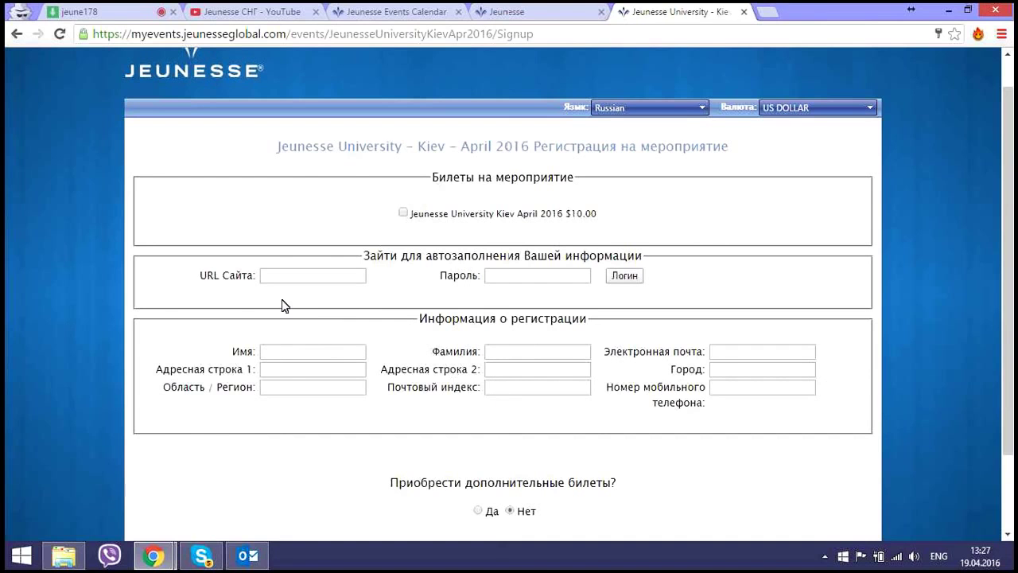
pyautogui.click(339, 277)
pyautogui.click(337, 296)
pyautogui.click(624, 276)
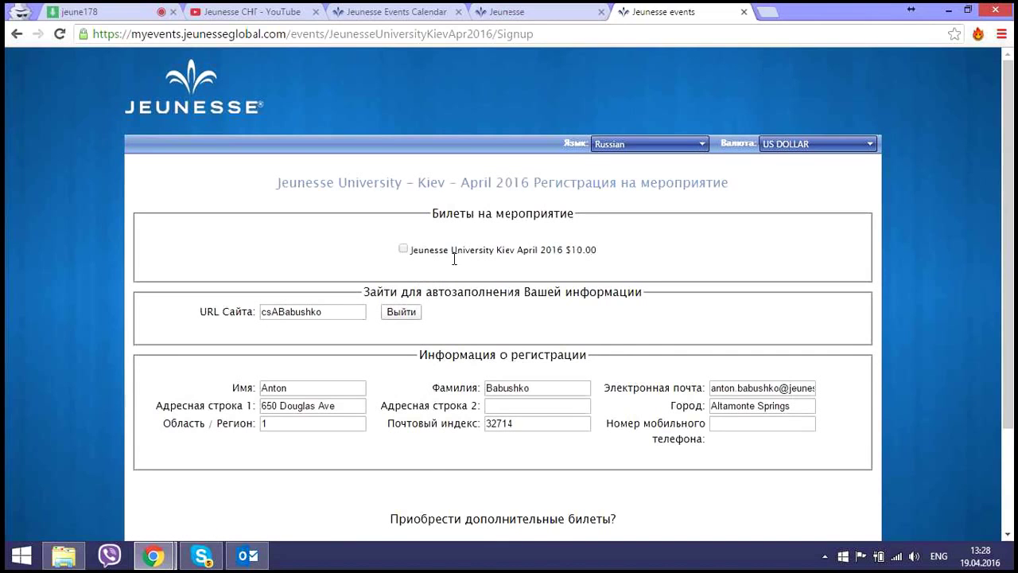
# Step: Select the Jeunesse University Kiev April 2016 $10.00 ticket and choose "Да" for purchasing additional tickets
pyautogui.scroll(-1, 457, 253)
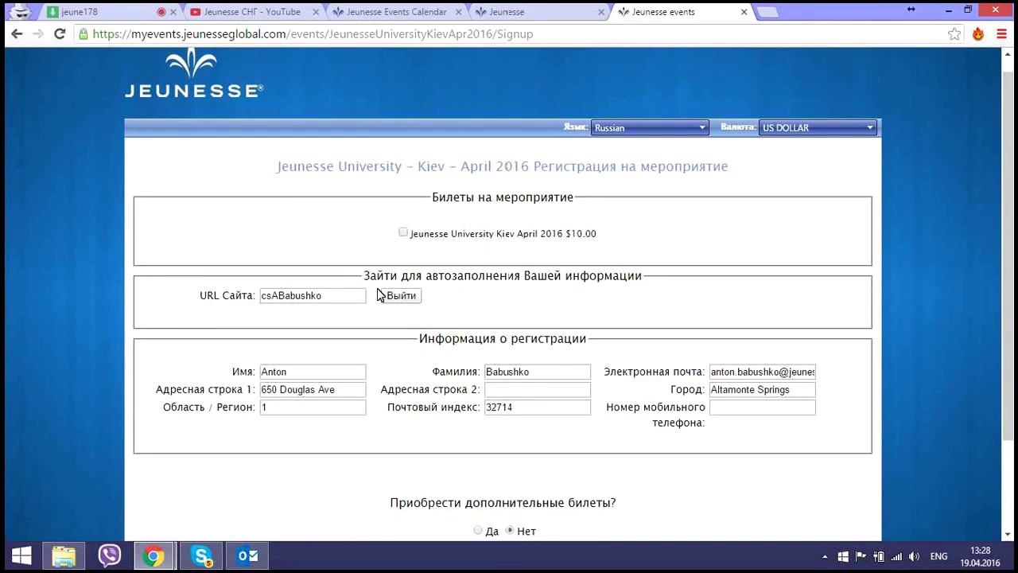
pyautogui.click(401, 234)
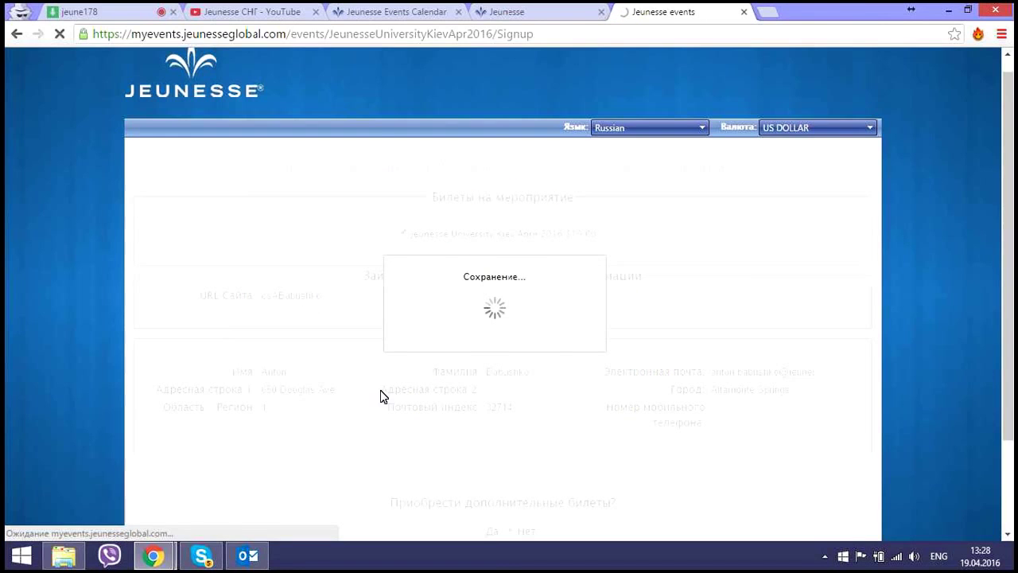
pyautogui.scroll(-2, 541, 457)
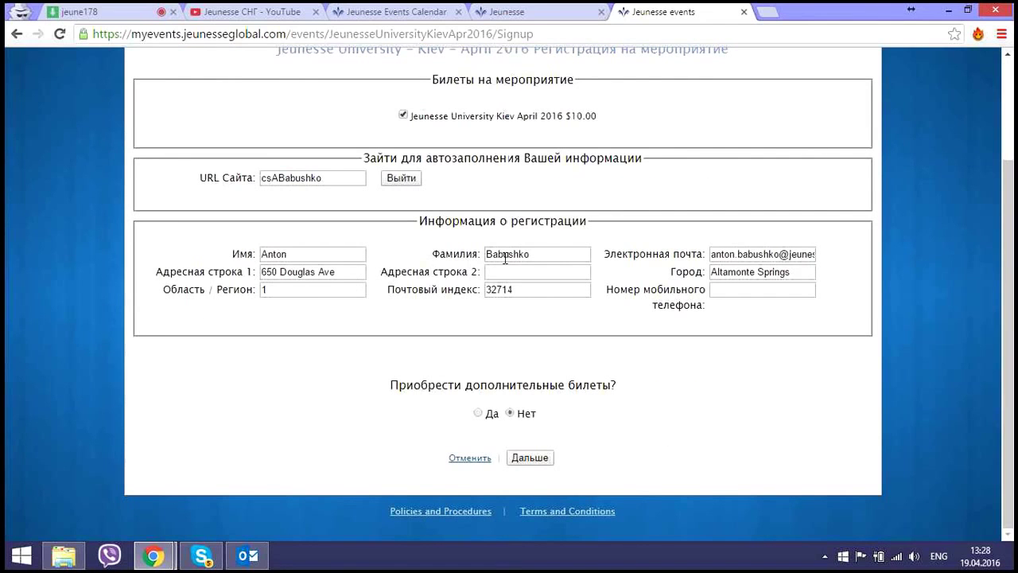
pyautogui.click(479, 415)
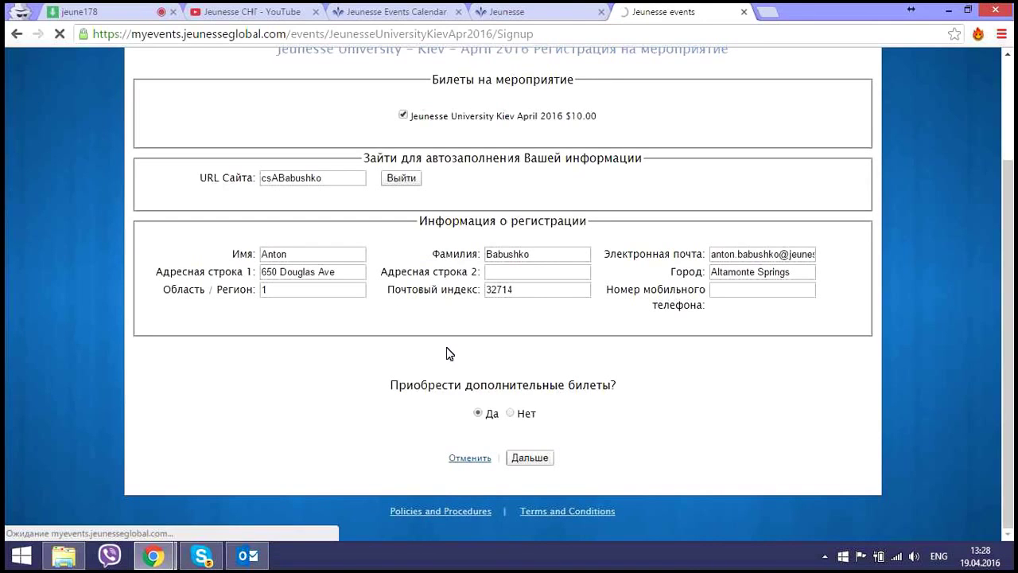
# Step: Set the number of additional tickets in the group registration to 2
pyautogui.scroll(-5, 426, 269)
pyautogui.scroll(-2, 426, 269)
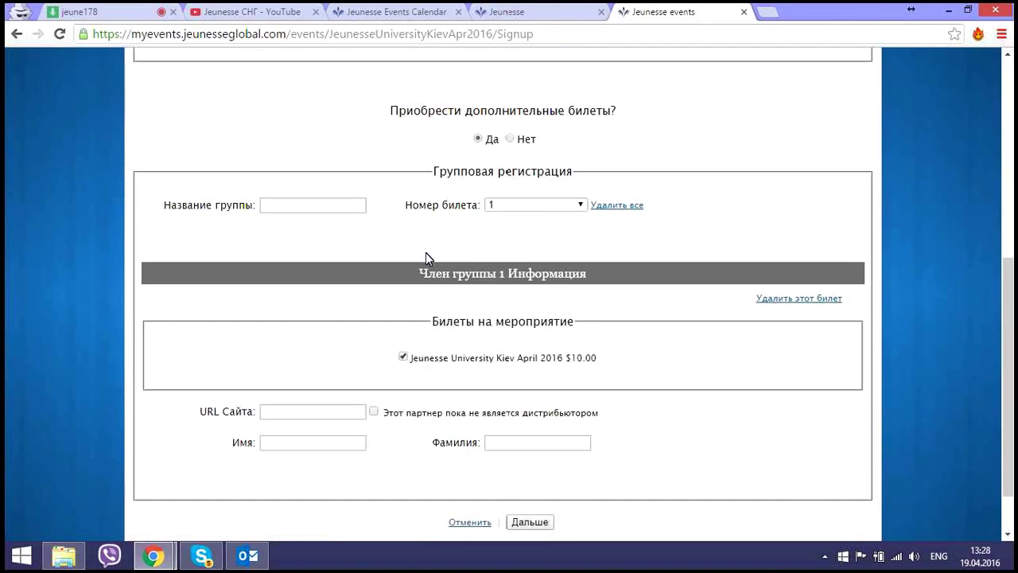
pyautogui.click(568, 210)
pyautogui.scroll(-10, 514, 294)
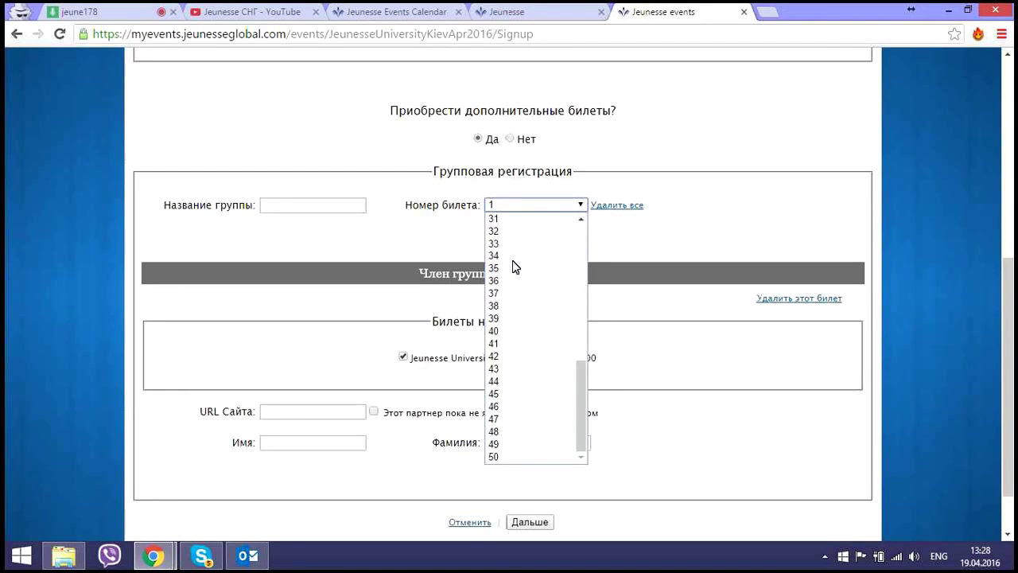
pyautogui.scroll(3, 516, 254)
pyautogui.scroll(8, 511, 241)
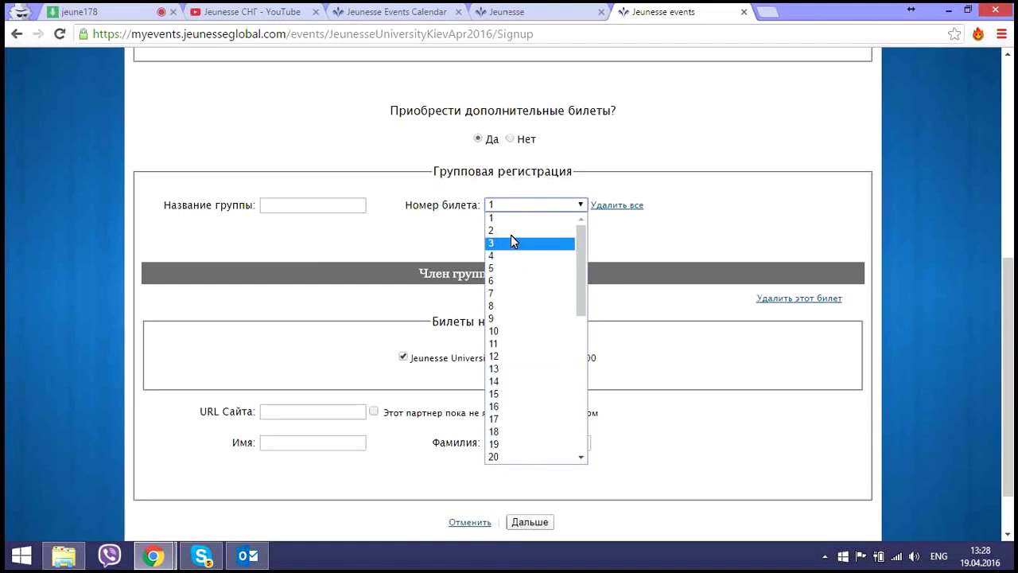
pyautogui.press('Up')
pyautogui.press('Return')
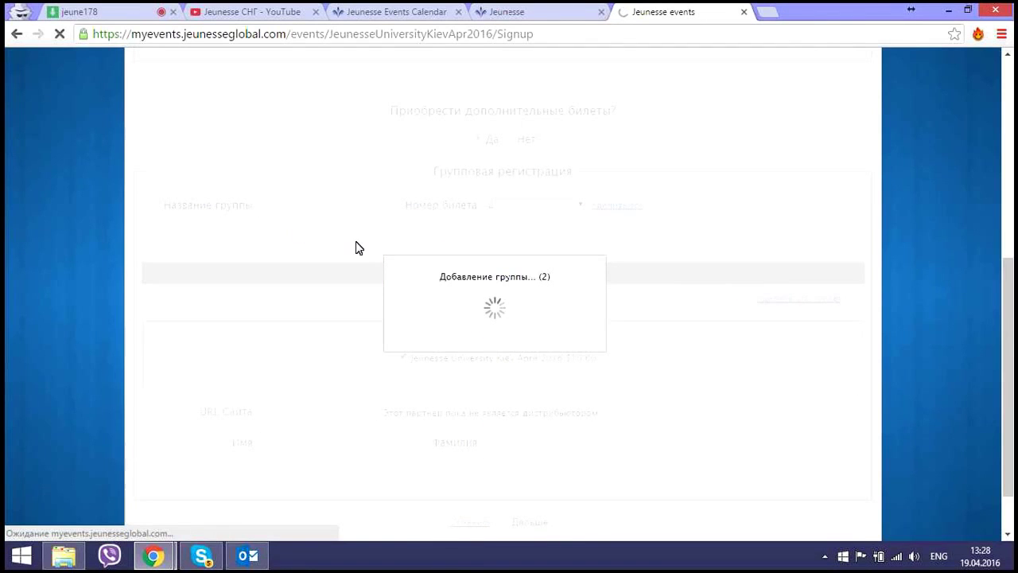
# Step: Mark group member 1 as a partner who is not yet a distributor ("Этот партнер пока не является дистрибьютором")
pyautogui.click(267, 304)
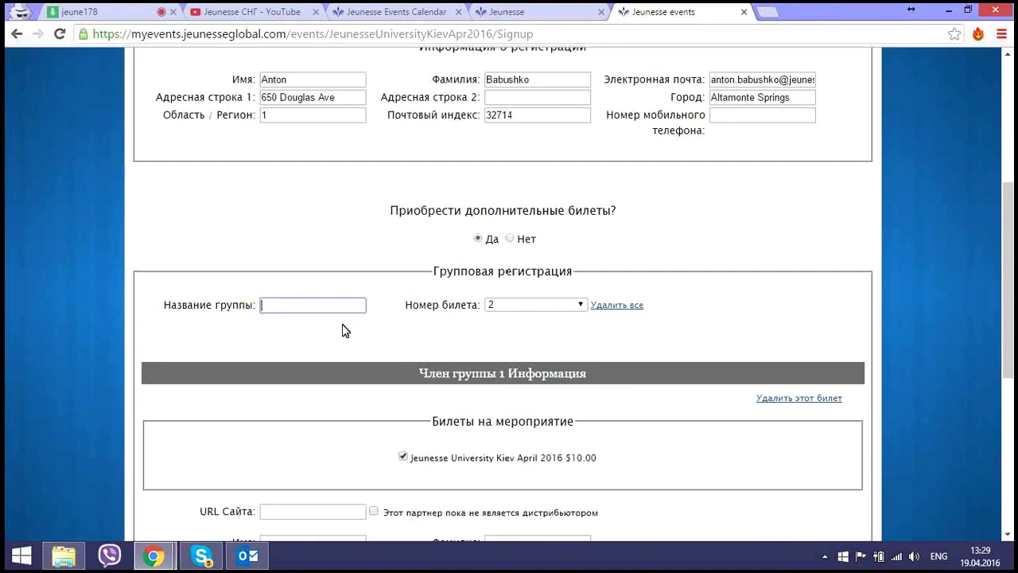
pyautogui.scroll(-1, 270, 314)
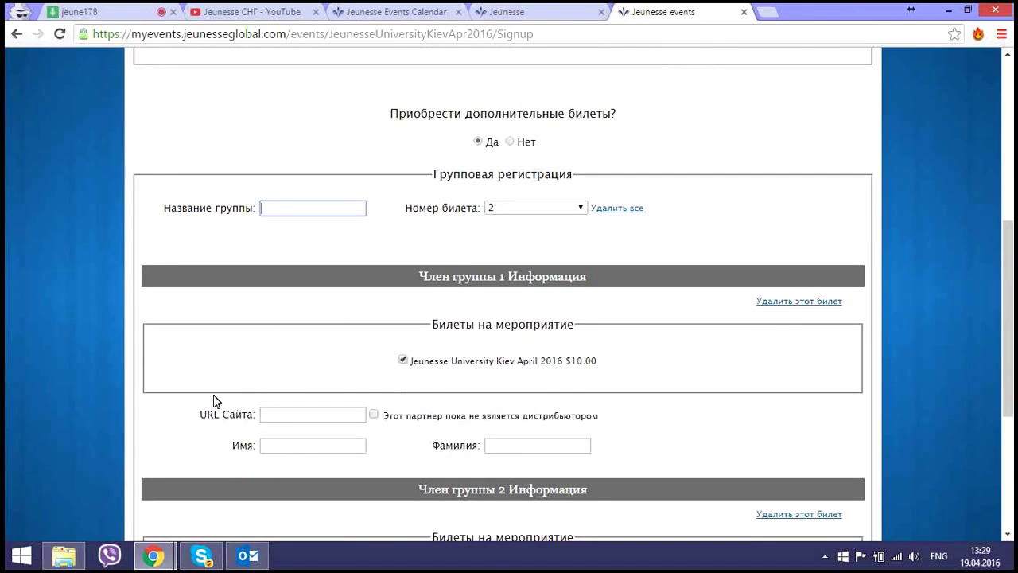
pyautogui.scroll(-1, 262, 374)
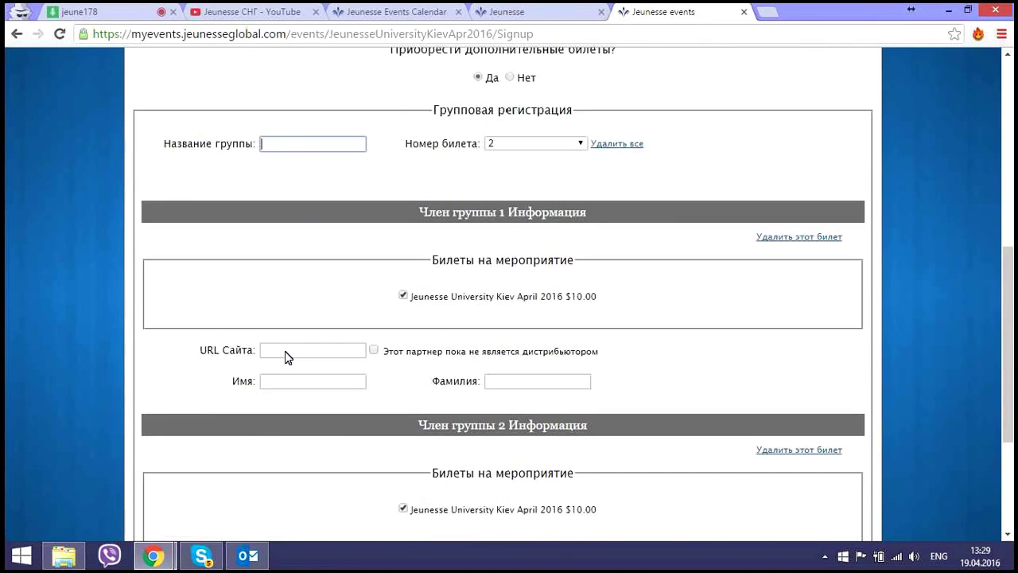
pyautogui.click(299, 350)
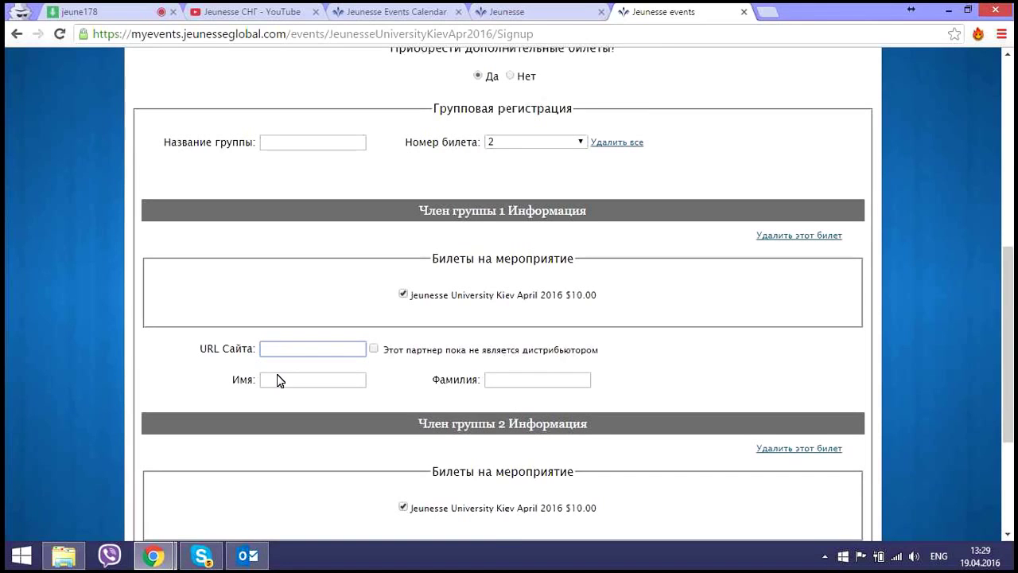
pyautogui.scroll(-1, 277, 379)
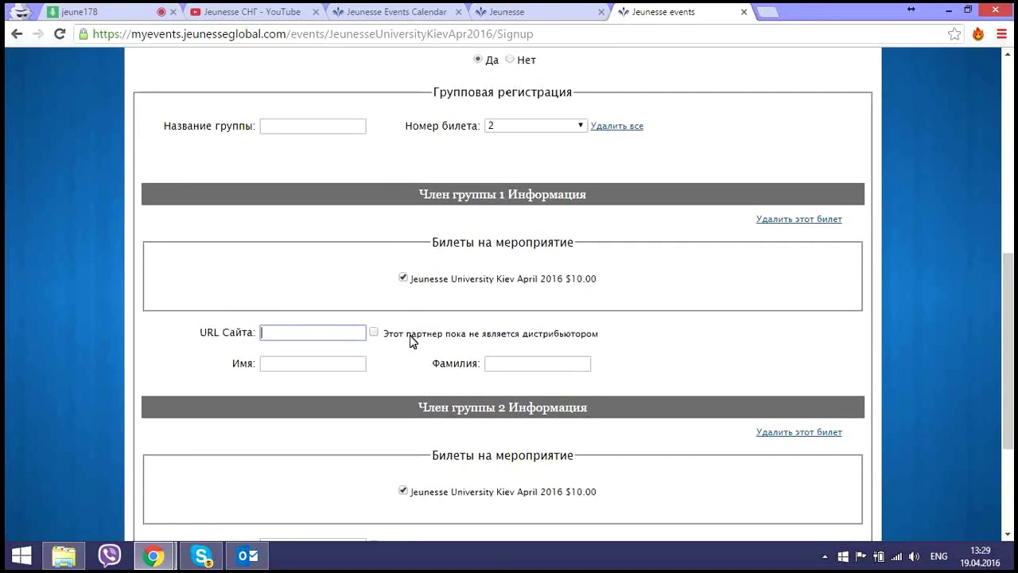
pyautogui.scroll(-1, 404, 317)
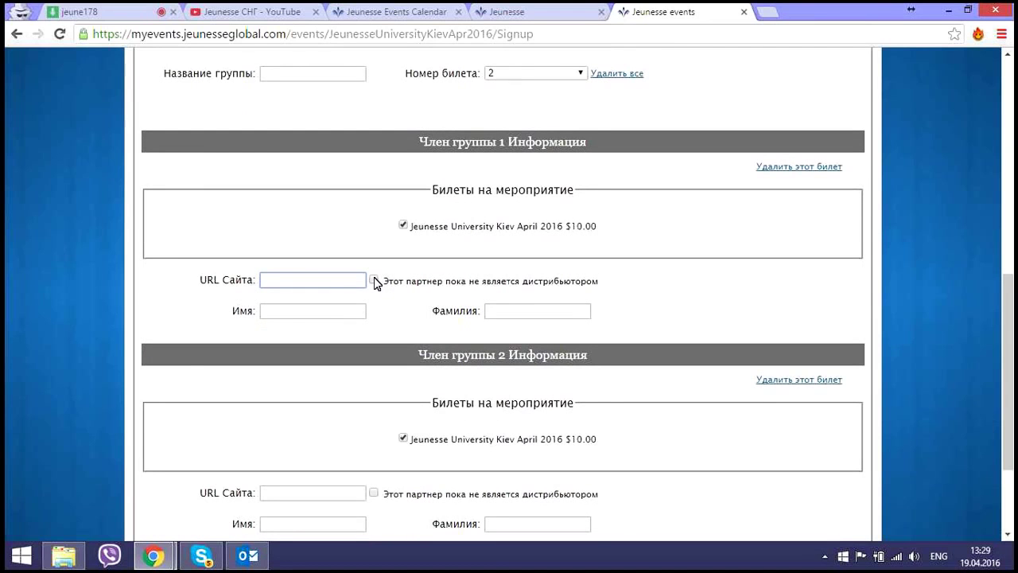
pyautogui.click(377, 284)
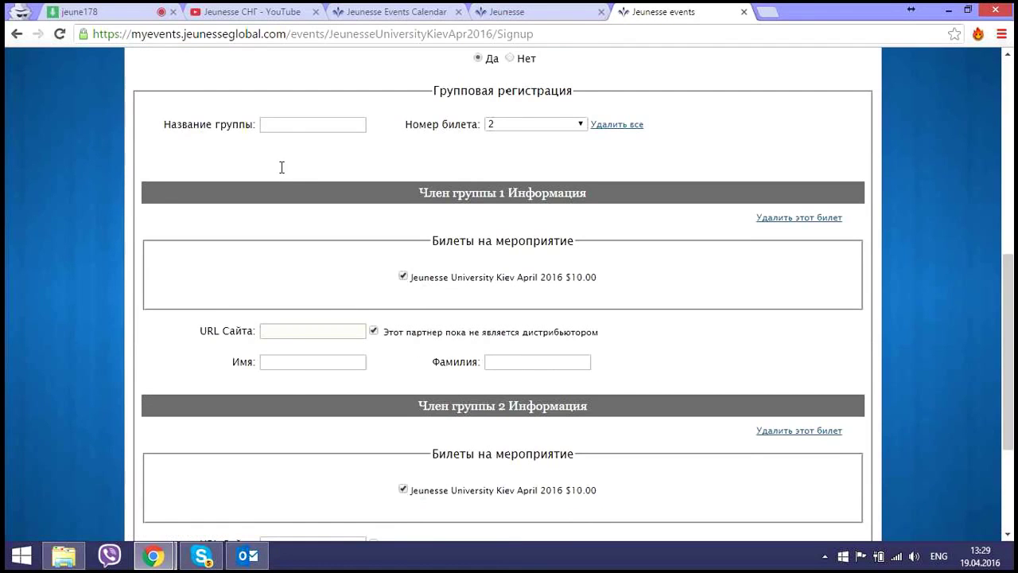
# Step: Fill in group member 1's first name and enter 1 as the last name
pyautogui.scroll(-3, 288, 206)
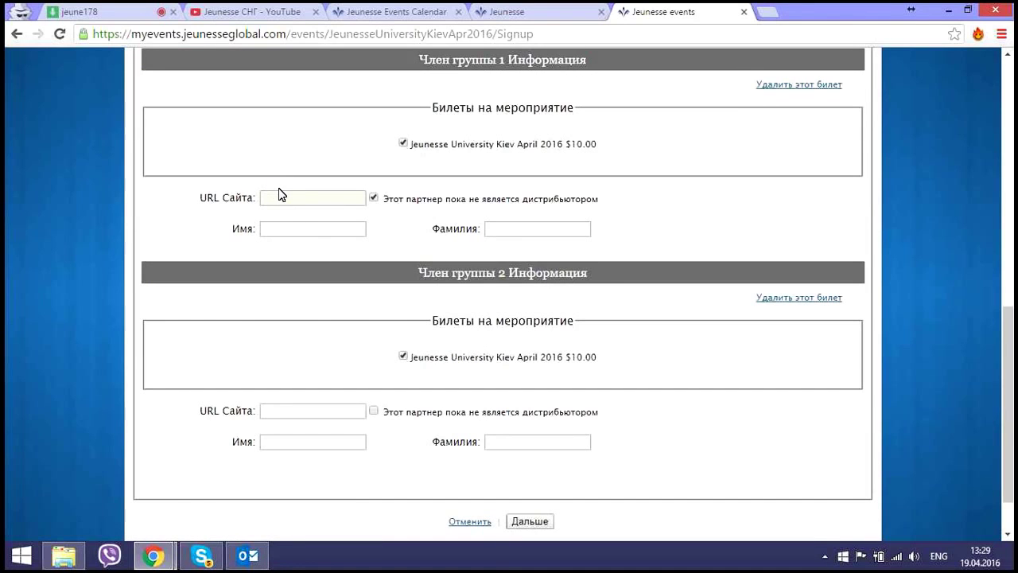
pyautogui.click(295, 233)
pyautogui.click(522, 229)
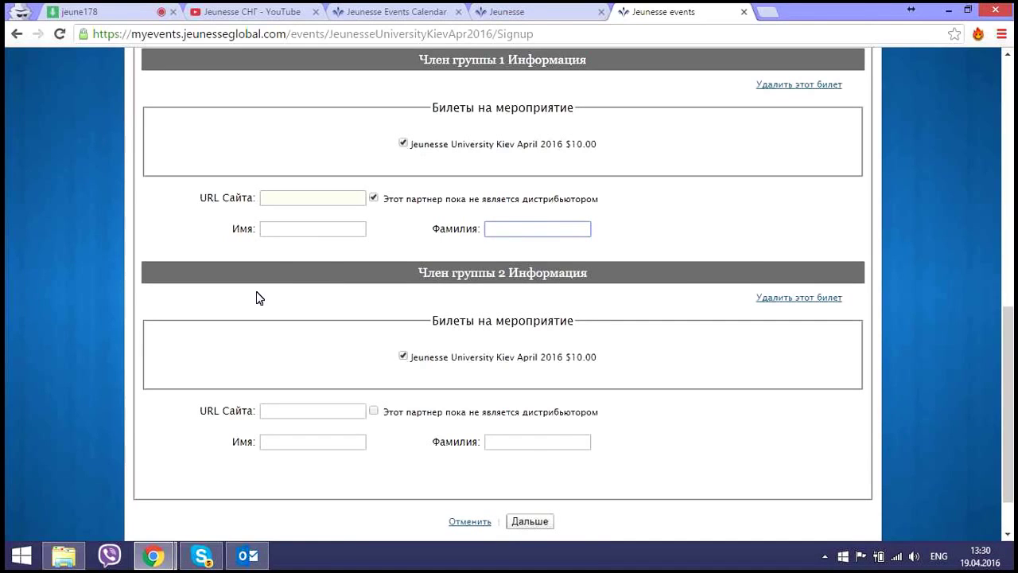
pyautogui.scroll(1, 257, 297)
pyautogui.scroll(2, 257, 298)
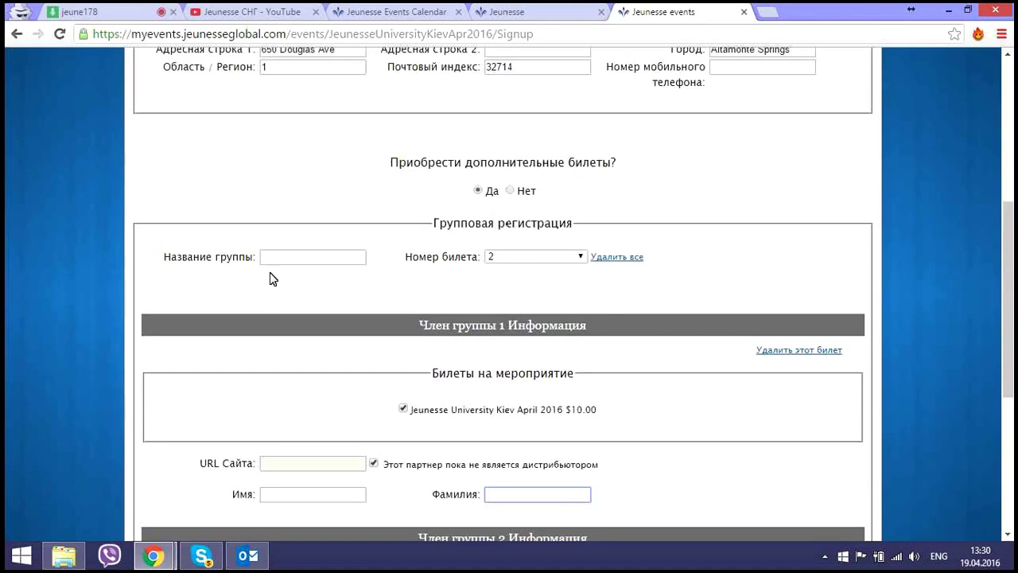
pyautogui.scroll(-3, 279, 266)
pyautogui.click(290, 276)
pyautogui.write('babushko')
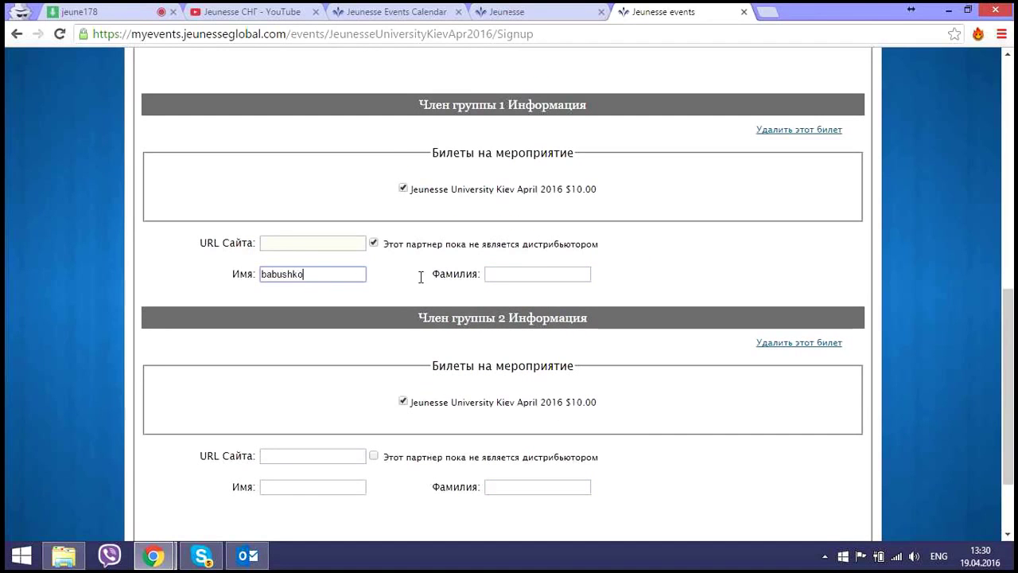
pyautogui.click(542, 278)
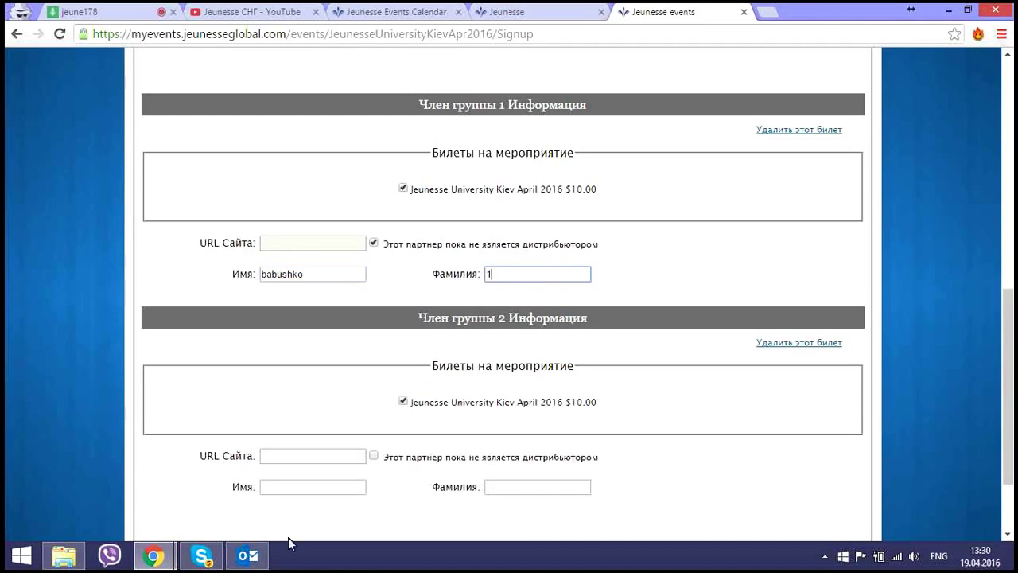
# Step: Clear the first name entered for group member 1
pyautogui.click(311, 489)
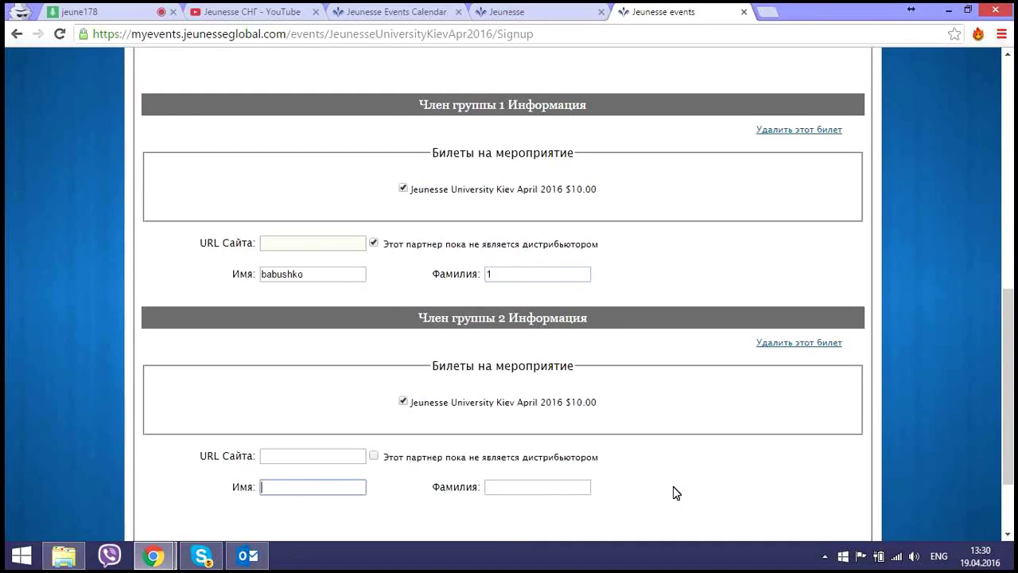
pyautogui.click(554, 491)
pyautogui.press('BackSpace')
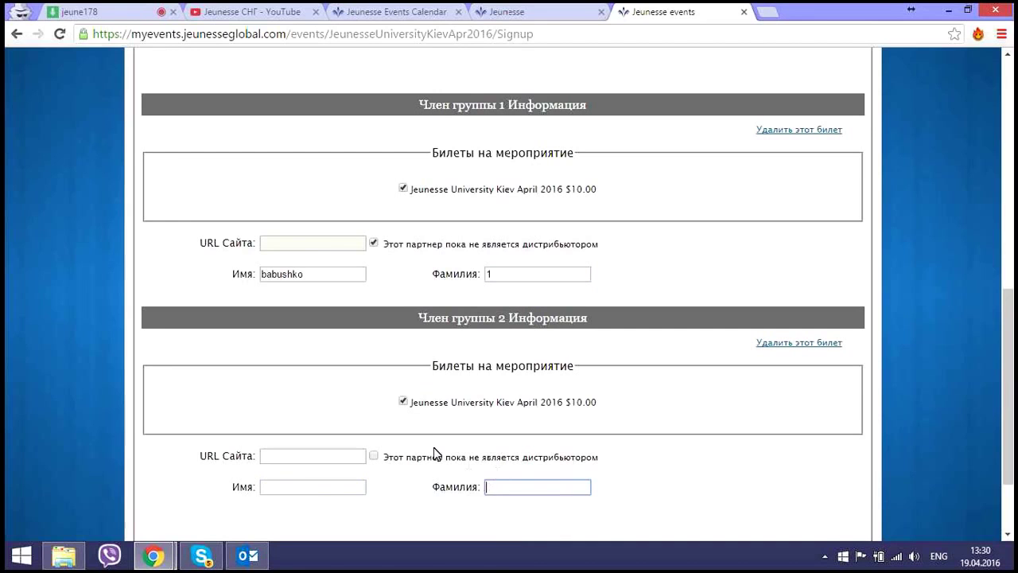
pyautogui.doubleClick(307, 270)
pyautogui.press('BackSpace')
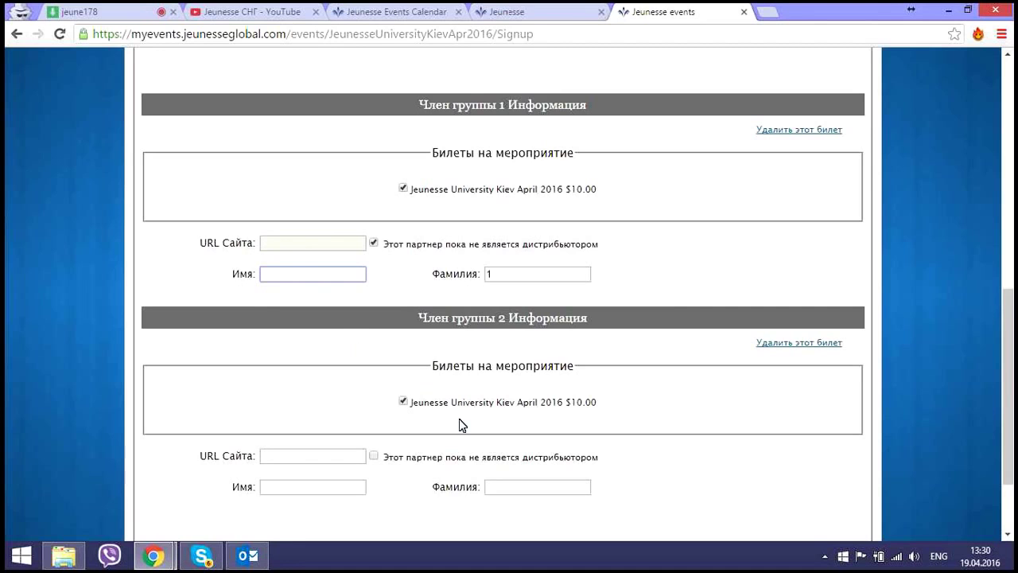
pyautogui.scroll(-2, 509, 442)
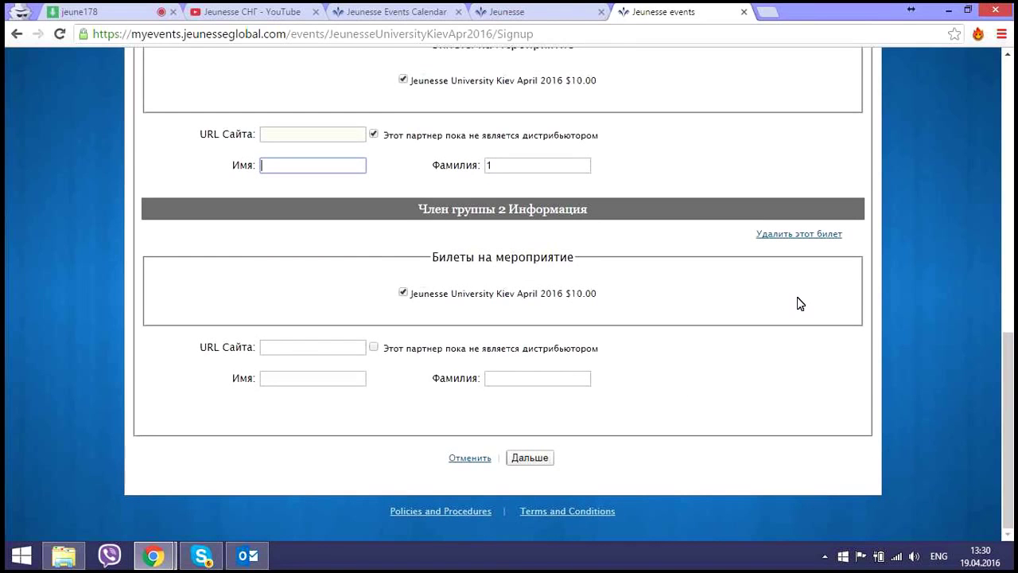
pyautogui.scroll(1, 585, 243)
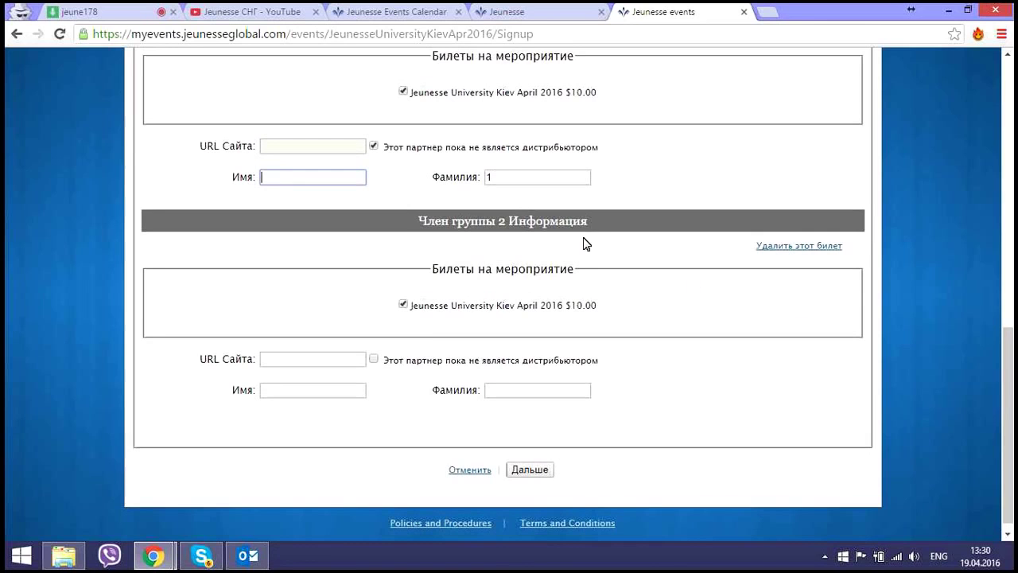
# Step: Answer the question about buying additional tickets with "Нет" to drop the group registration
pyautogui.scroll(1, 549, 195)
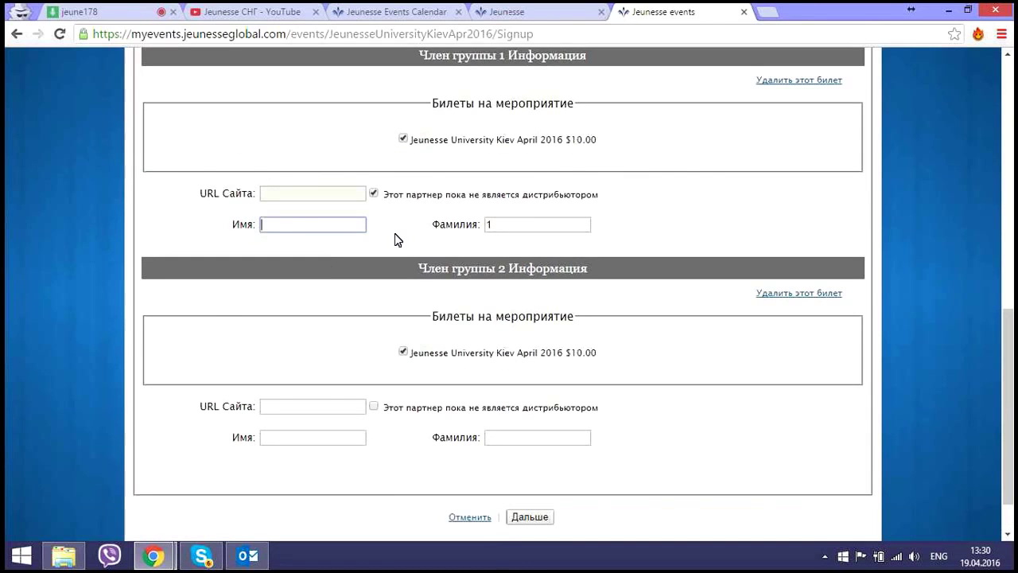
pyautogui.scroll(10, 318, 262)
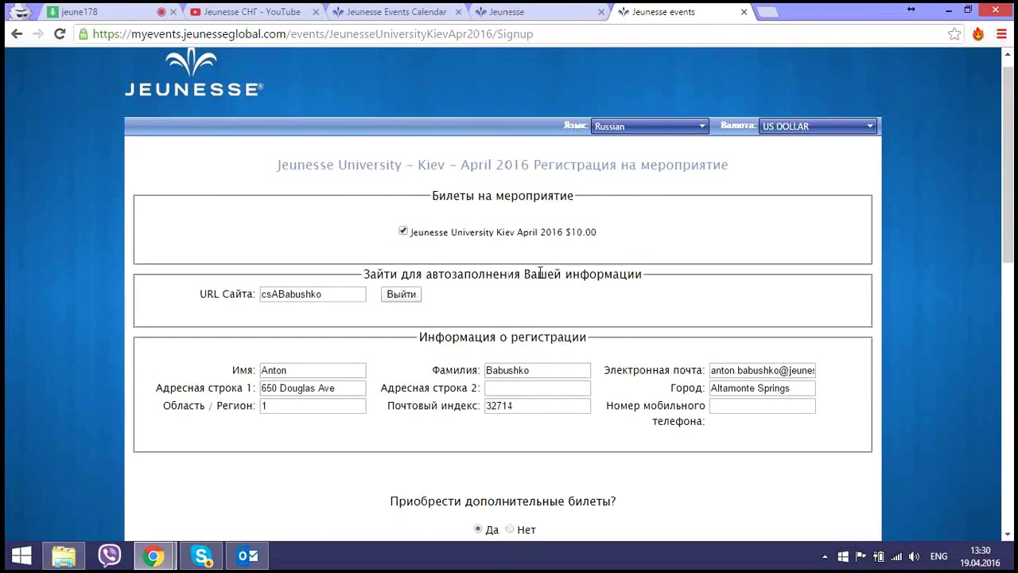
pyautogui.scroll(-1, 517, 273)
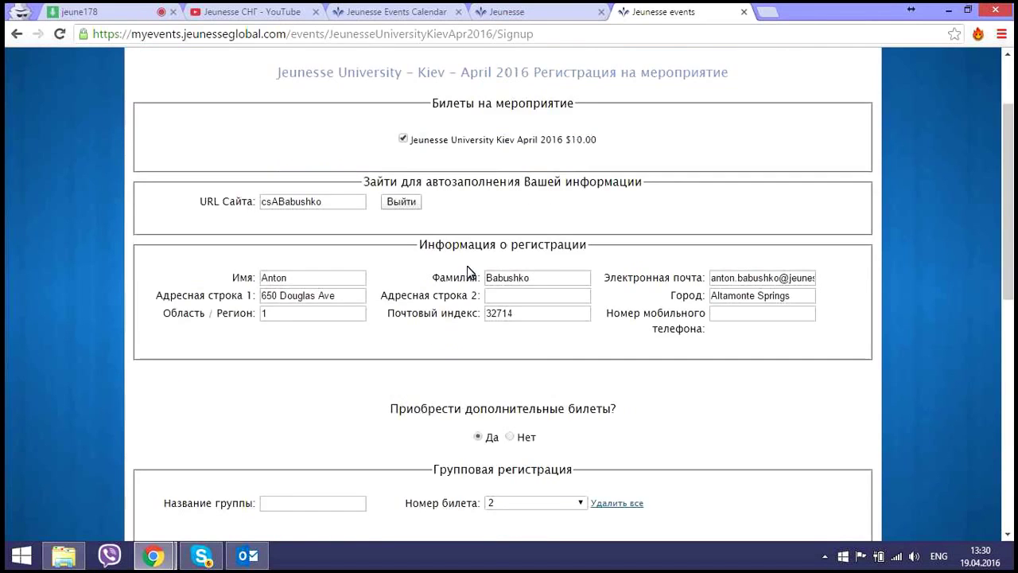
pyautogui.scroll(-2, 470, 273)
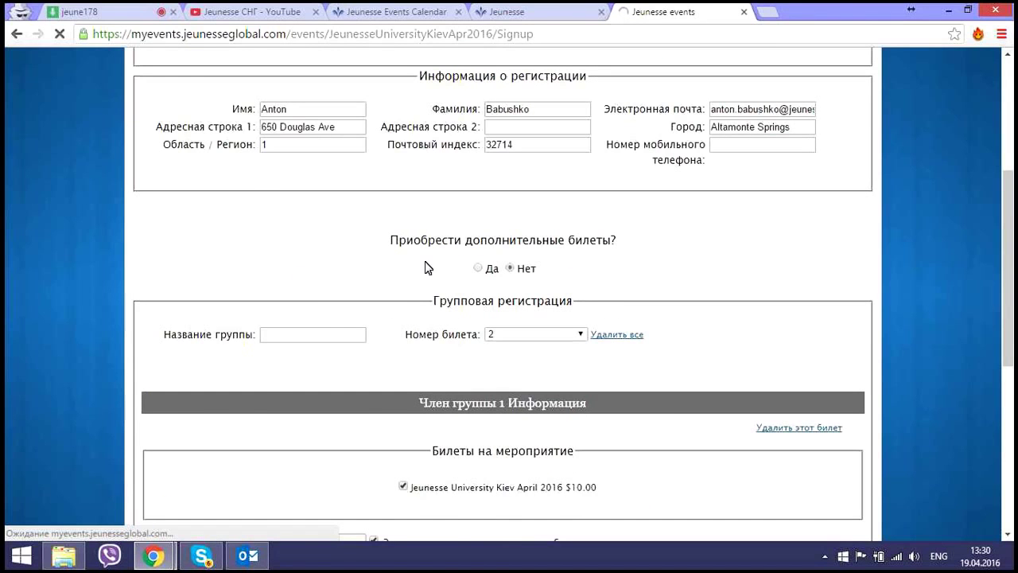
pyautogui.scroll(-1, 454, 247)
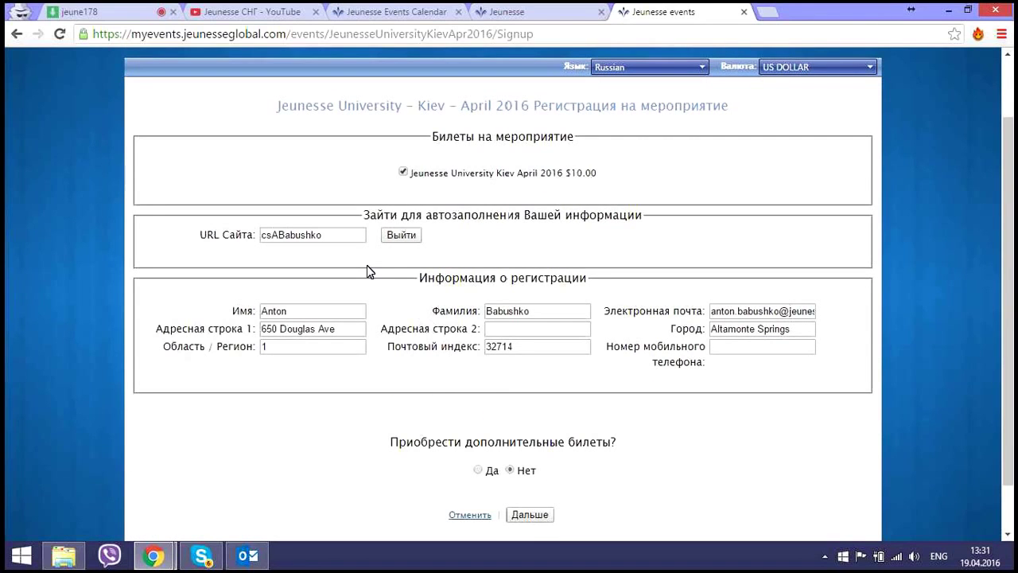
# Step: Turn the purchase of additional tickets on with "Да" and set it back to "Нет"
pyautogui.click(478, 469)
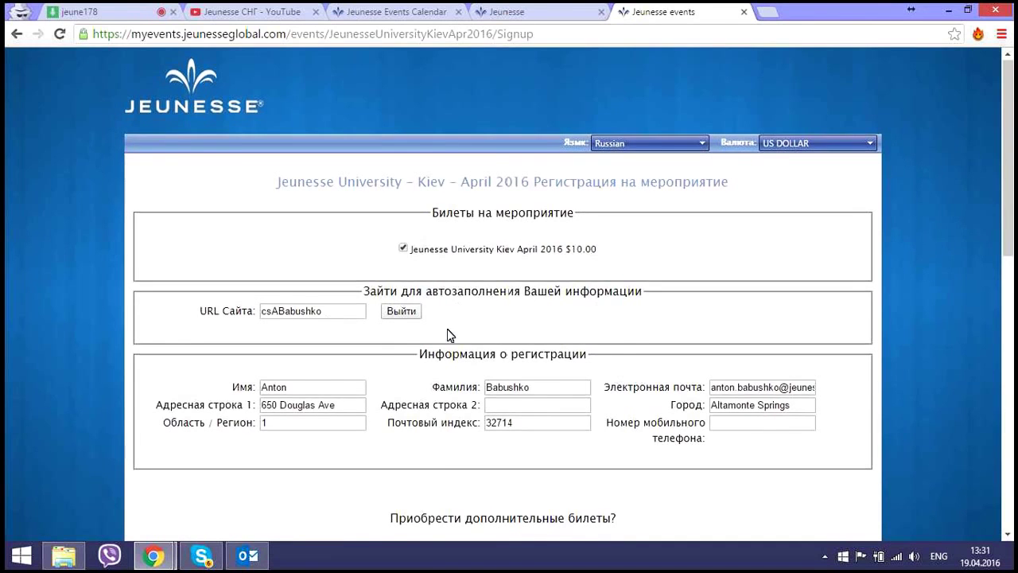
pyautogui.scroll(-3, 308, 372)
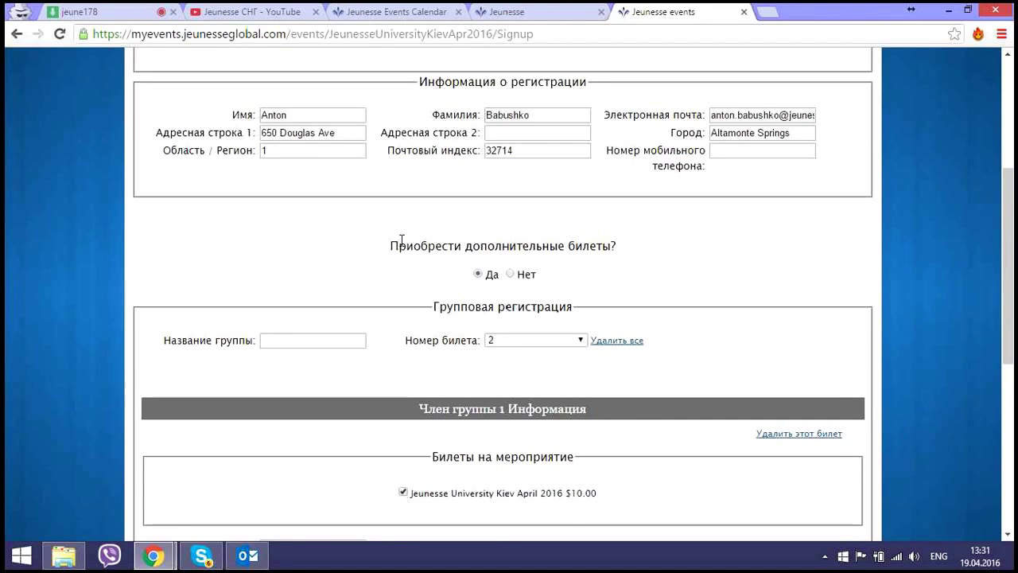
pyautogui.click(511, 274)
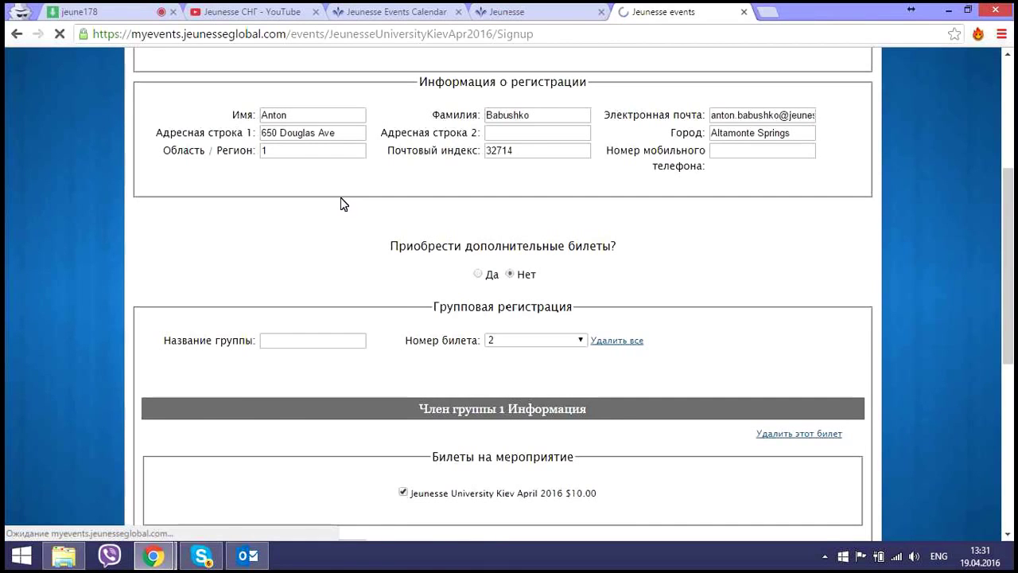
# Step: Replace the registrant's first and last name in the registration information and continue to the payment page
pyautogui.click(251, 284)
pyautogui.press('BackSpace')
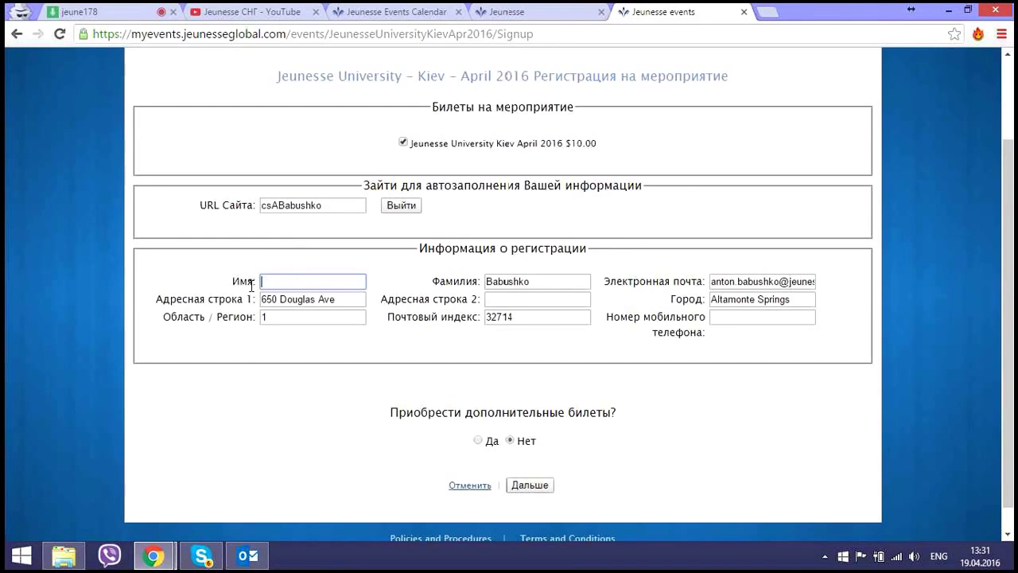
pyautogui.write('Ivan')
pyautogui.press('Tab')
pyautogui.write('Ivancv')
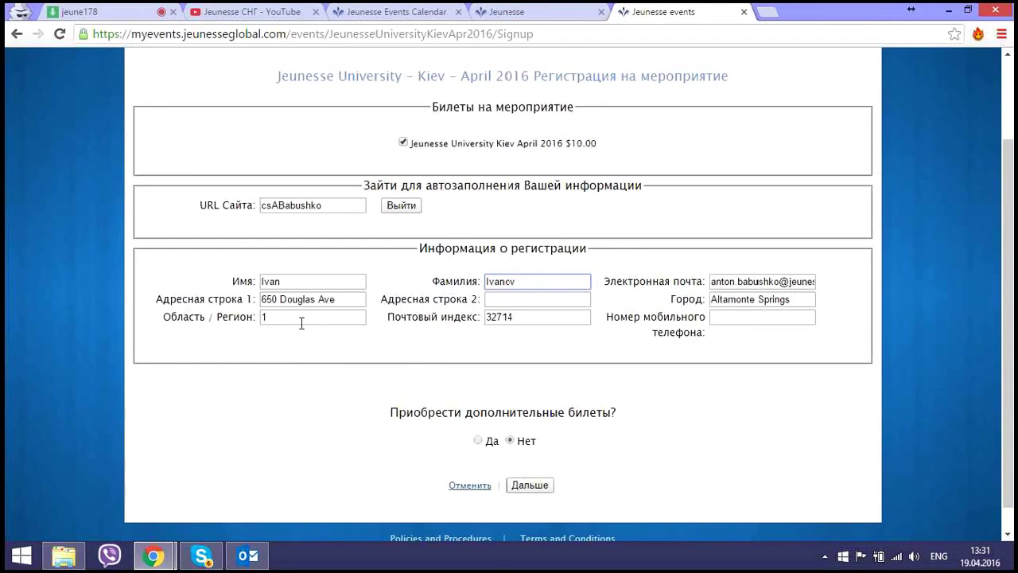
pyautogui.click(530, 485)
pyautogui.click(538, 491)
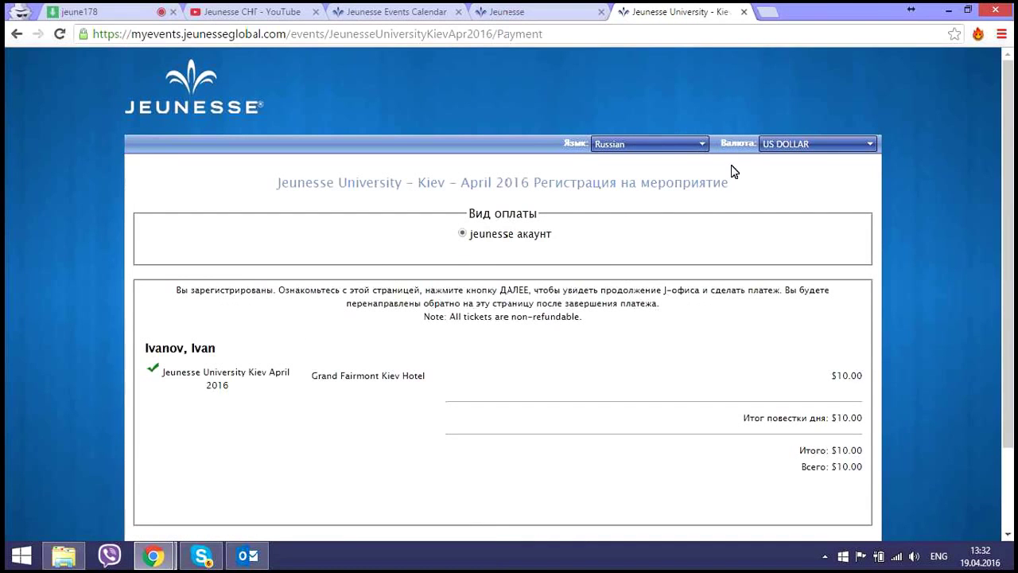
# Step: Examine the available payment currencies without choosing another one, and review the order summary on the payment page
pyautogui.click(778, 146)
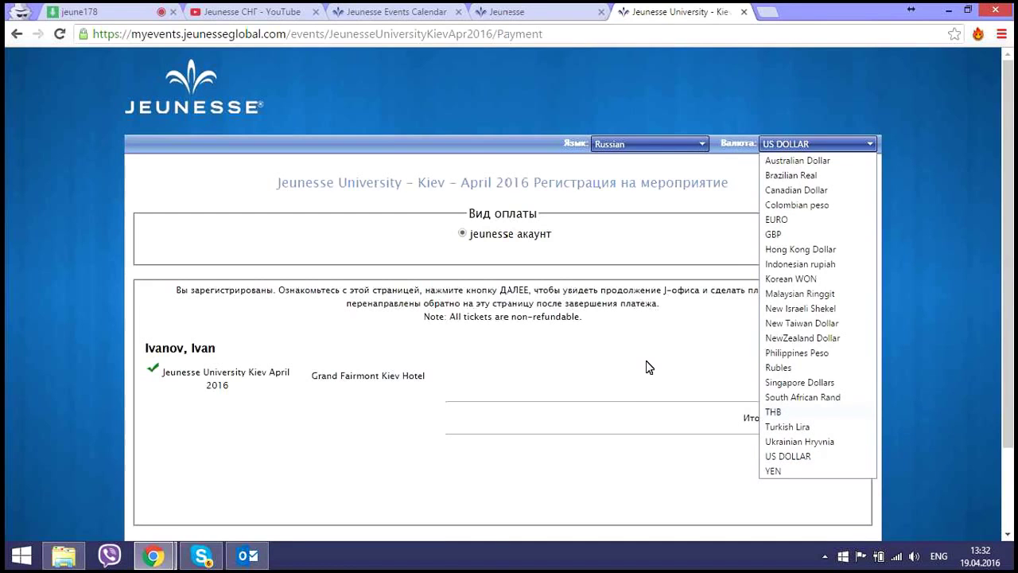
pyautogui.click(642, 396)
pyautogui.scroll(-2, 616, 167)
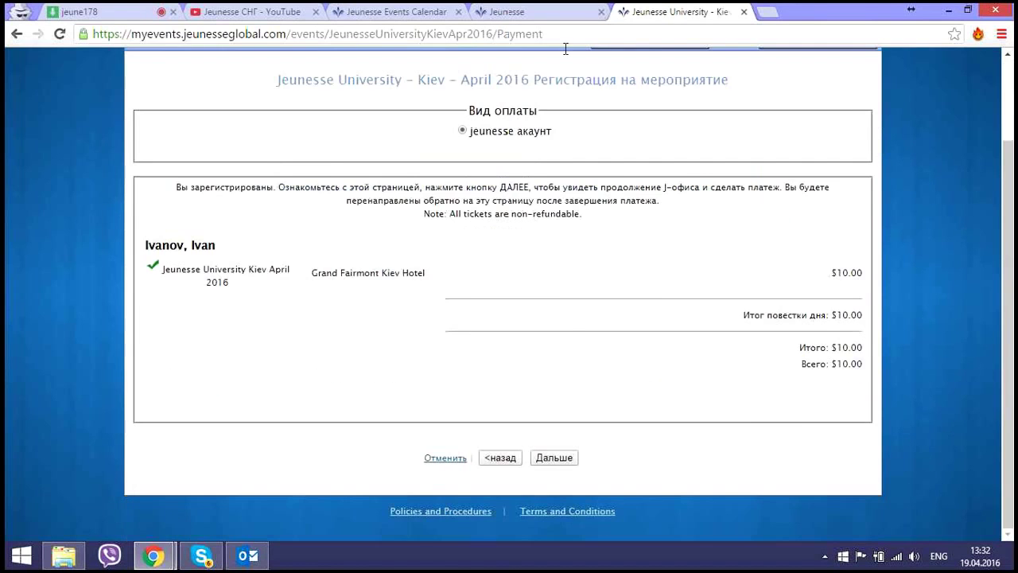
pyautogui.scroll(2, 565, 49)
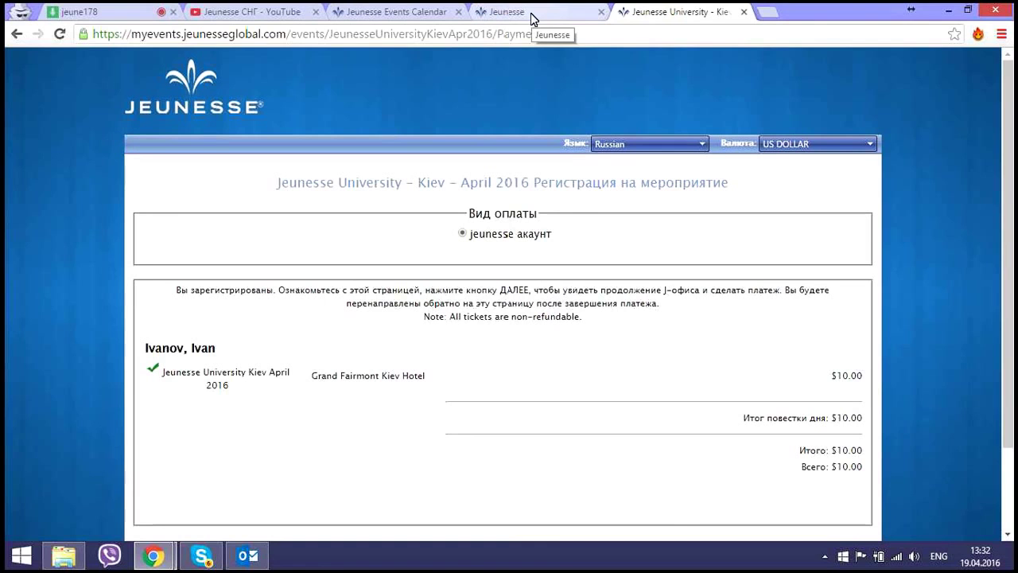
# Step: Switch to the JOffice events page and bring up the options under "Только для Партнеров"
pyautogui.click(393, 13)
pyautogui.hotkey('ctrl', 'Tab')
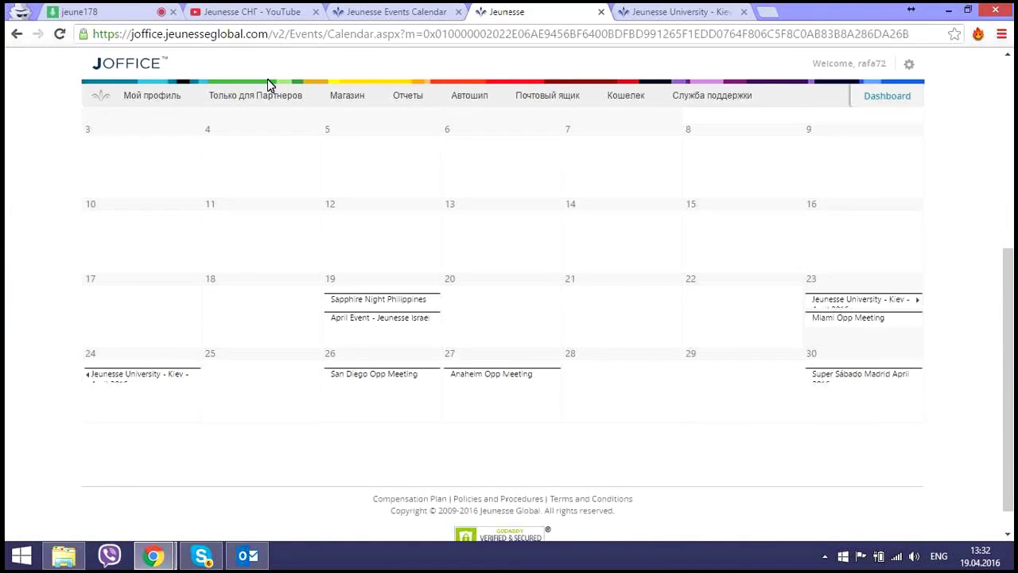
pyautogui.scroll(5, 267, 79)
pyautogui.moveTo(266, 96)
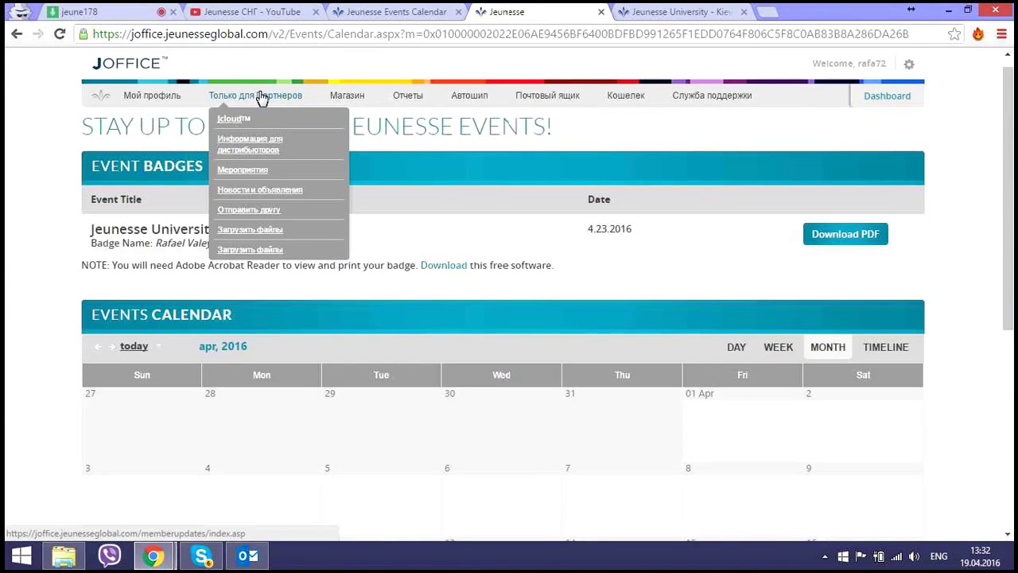